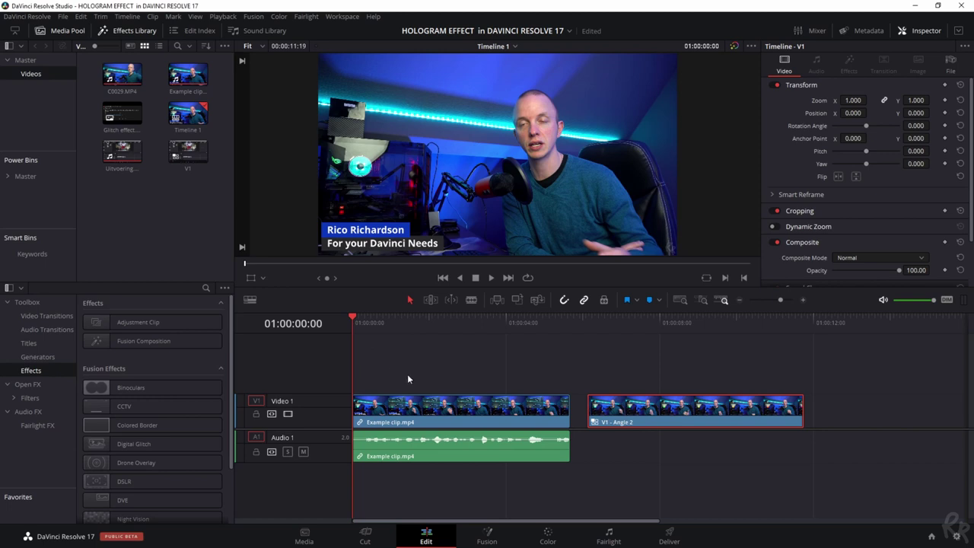
Step: Delete Example clip.mp4 and its audio, then slide V1 - Angle 2 to the timeline start
{"action": "key", "text": "space"}
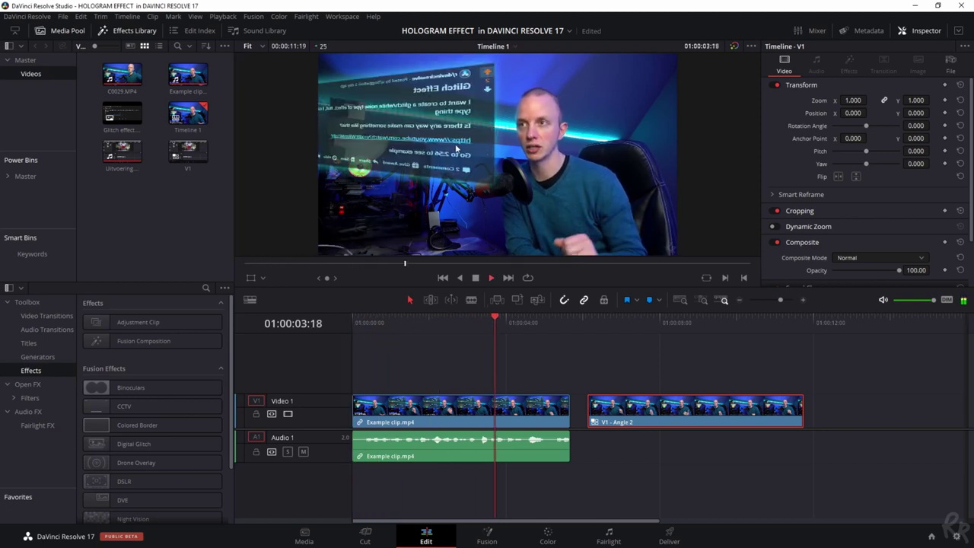
{"action": "key", "text": "space"}
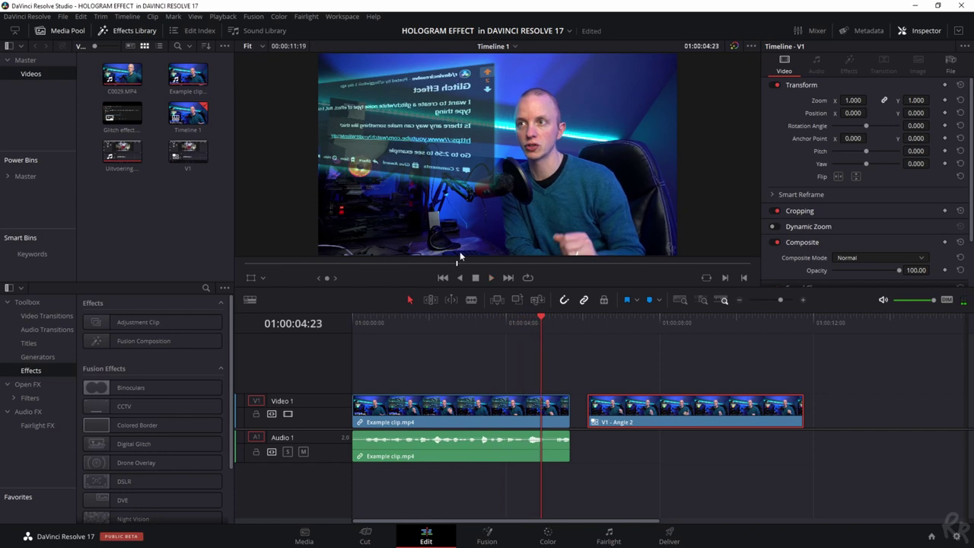
{"action": "left_click", "coordinate": [465, 441]}
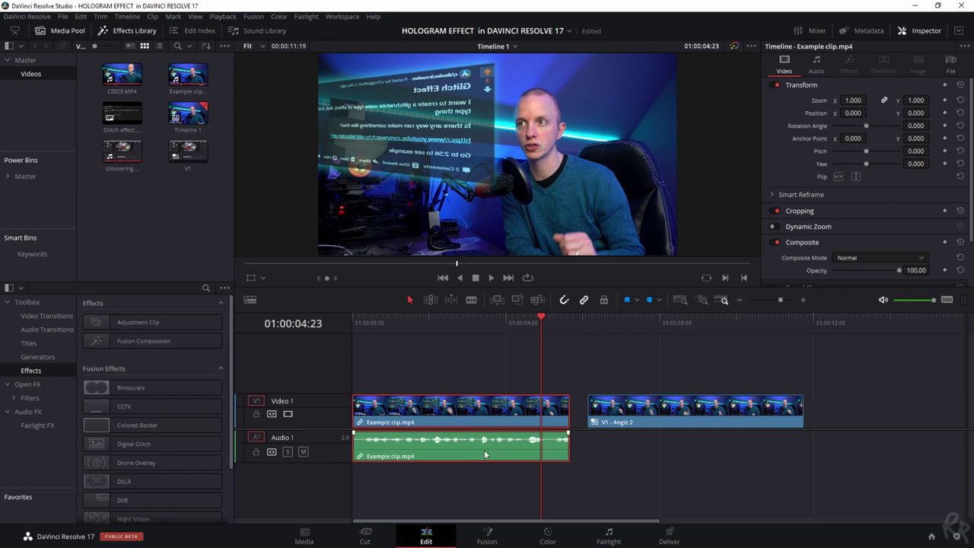
{"action": "key", "text": "BackSpace"}
{"action": "left_click_drag", "start_coordinate": [655, 417], "coordinate": [421, 414]}
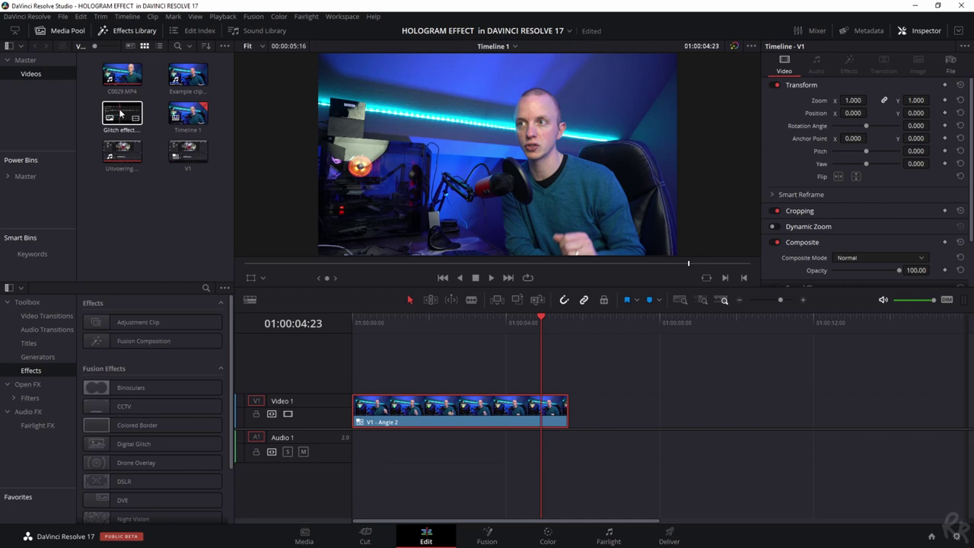
Step: Place Glitch effect.PNG on Video 2 from the start, extended to the webcam clip's end
{"action": "left_click_drag", "start_coordinate": [121, 114], "coordinate": [397, 368]}
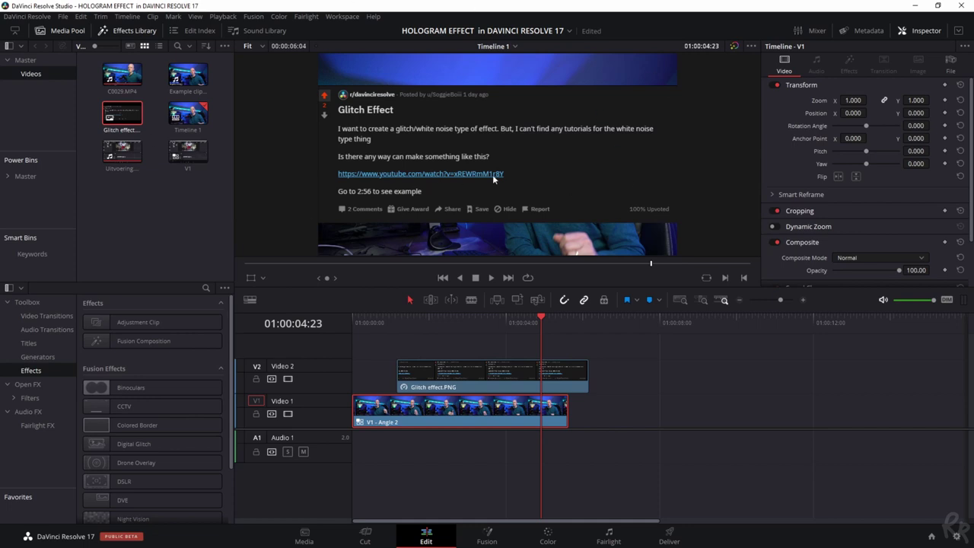
{"action": "left_click_drag", "start_coordinate": [478, 363], "coordinate": [434, 366]}
{"action": "left_click_drag", "start_coordinate": [542, 385], "coordinate": [569, 384]}
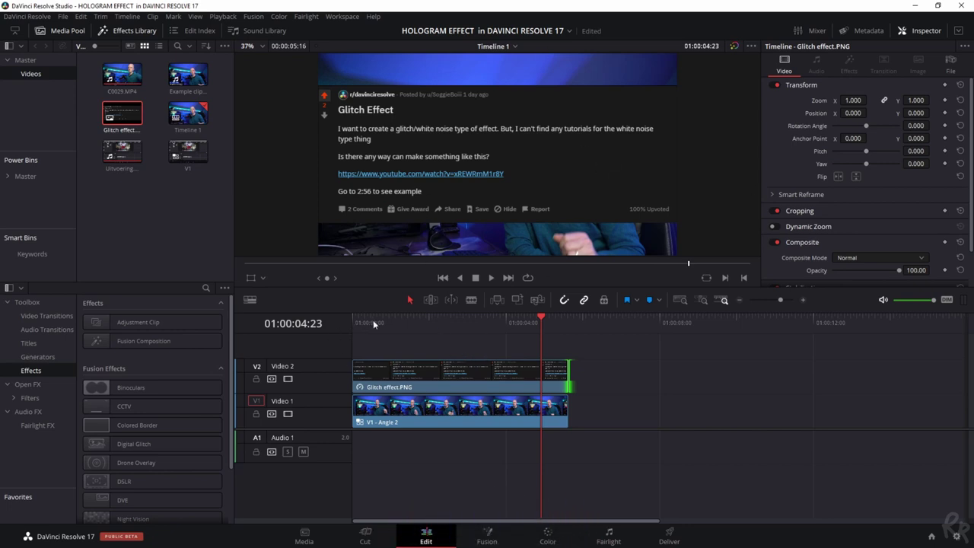
Step: Select Glitch effect.PNG on V2 and raise its Transform Position Y to 119
{"action": "key", "text": "Home"}
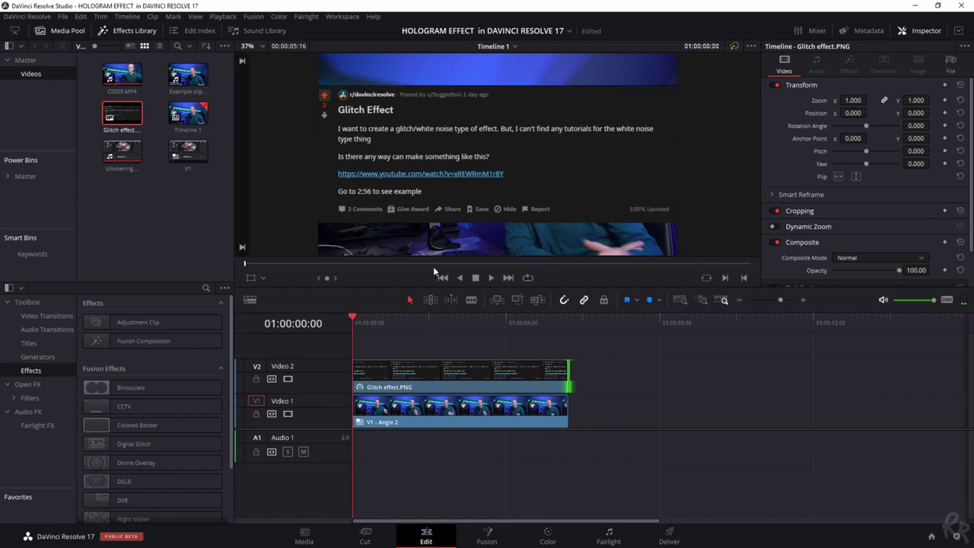
{"action": "left_click", "coordinate": [419, 372]}
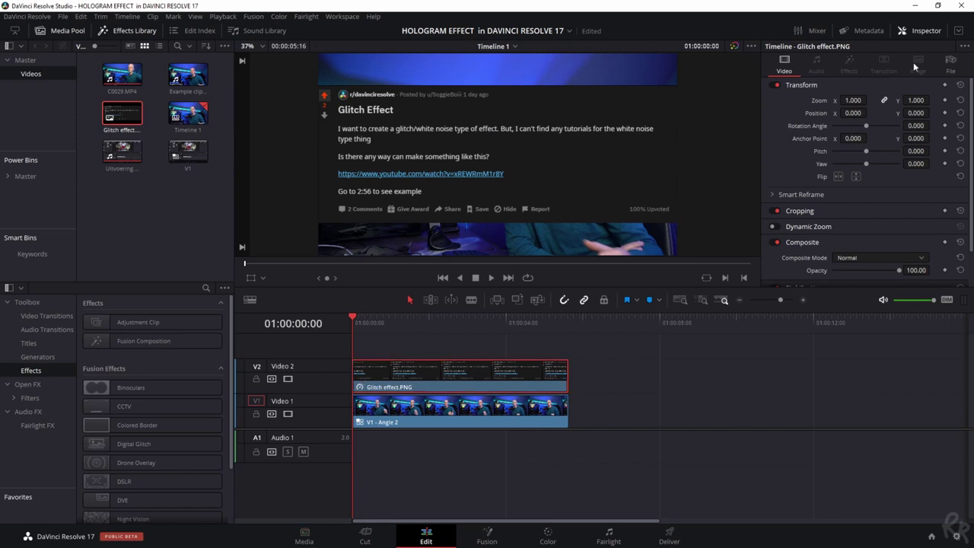
{"action": "left_click", "coordinate": [924, 30]}
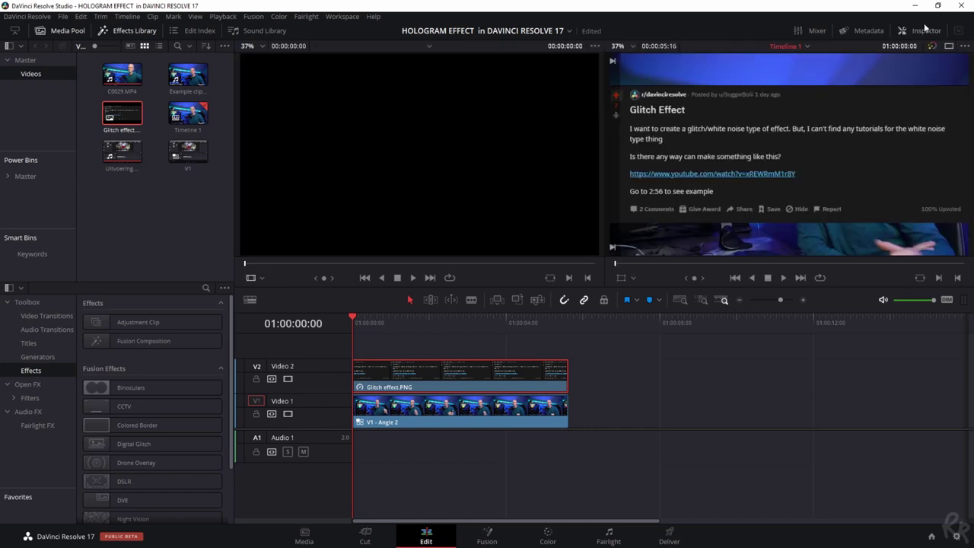
{"action": "left_click", "coordinate": [922, 32]}
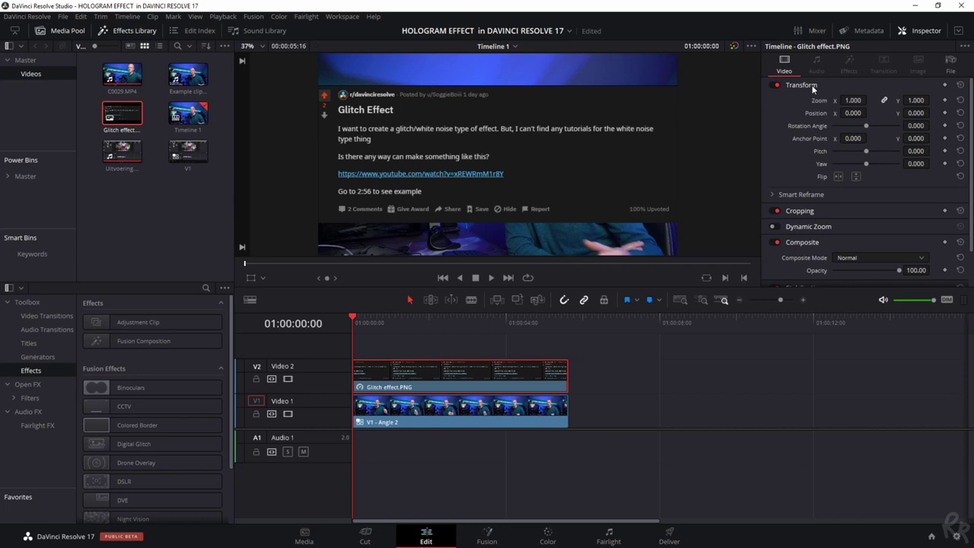
{"action": "left_click_drag", "start_coordinate": [907, 113], "coordinate": [954, 118]}
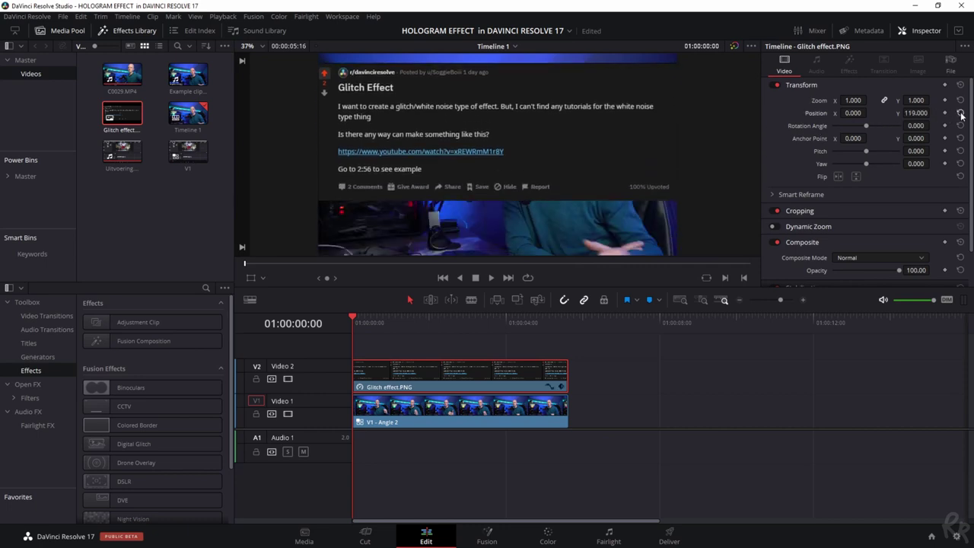
Step: Reset Position Y, flip the screenshot horizontally and set its Yaw to -0.490
{"action": "left_click", "coordinate": [961, 113]}
{"action": "left_click_drag", "start_coordinate": [911, 151], "coordinate": [933, 163]}
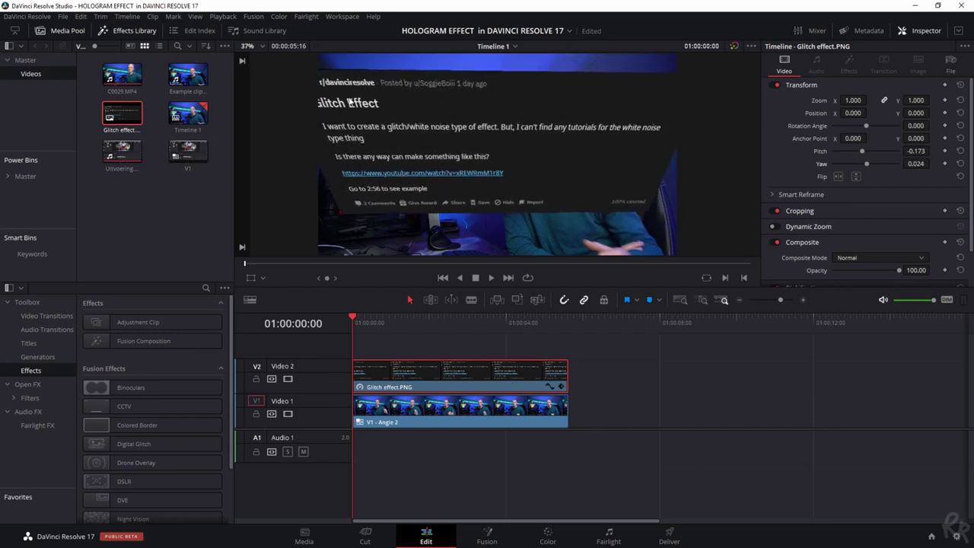
{"action": "left_click", "coordinate": [838, 177]}
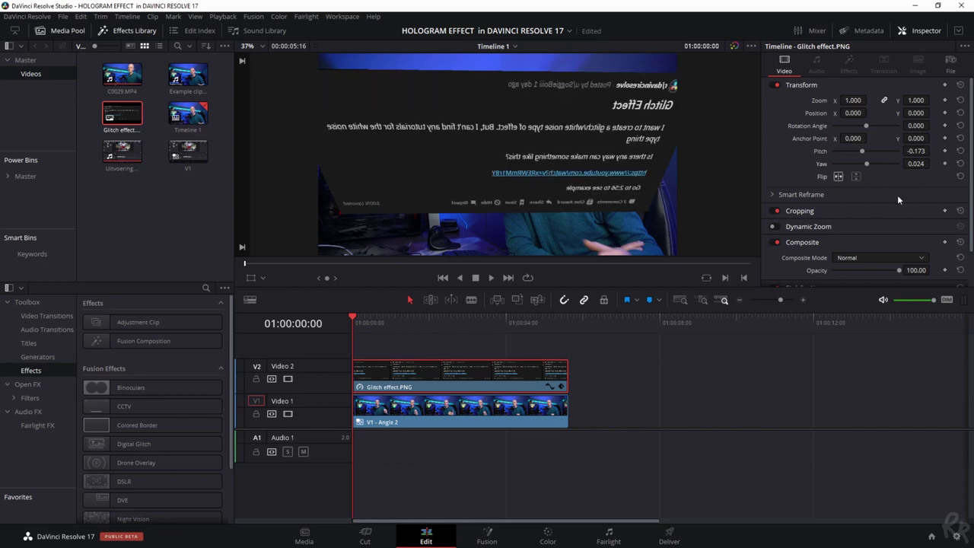
{"action": "left_click", "coordinate": [961, 150]}
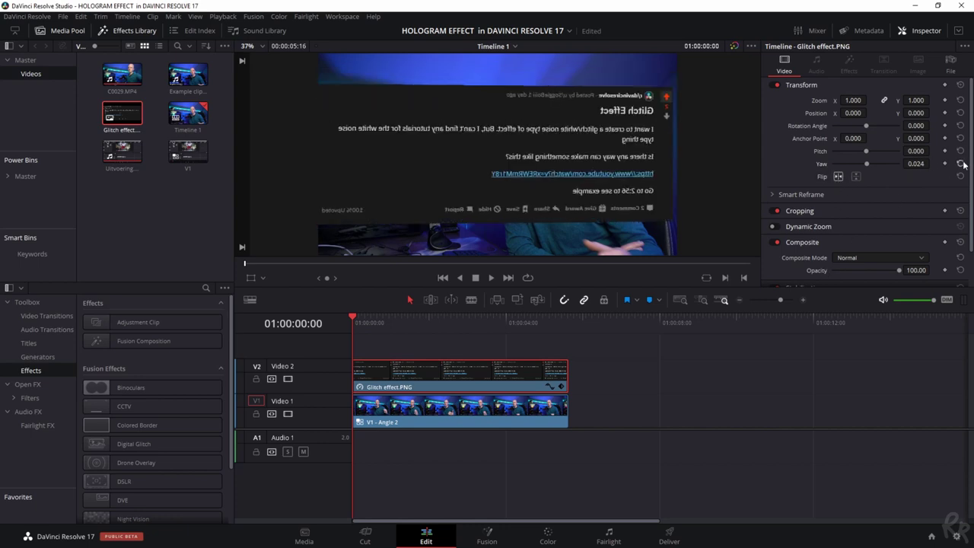
{"action": "left_click", "coordinate": [961, 164]}
{"action": "left_click_drag", "start_coordinate": [925, 163], "coordinate": [890, 164]}
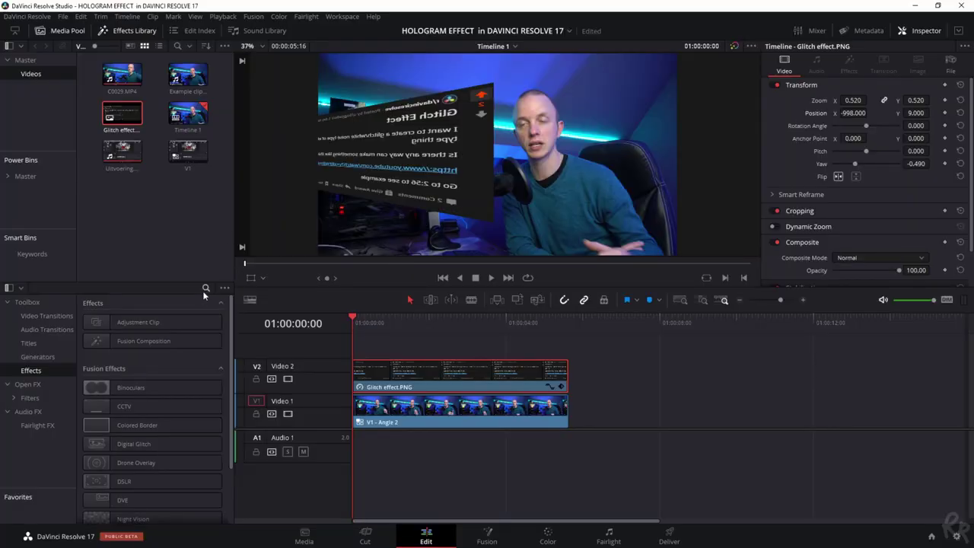
Step: Search effects for 'sca' and apply Open FX Scanlines to the Glitch effect.PNG clip
{"action": "left_click", "coordinate": [204, 289]}
{"action": "type", "text": "scanline"}
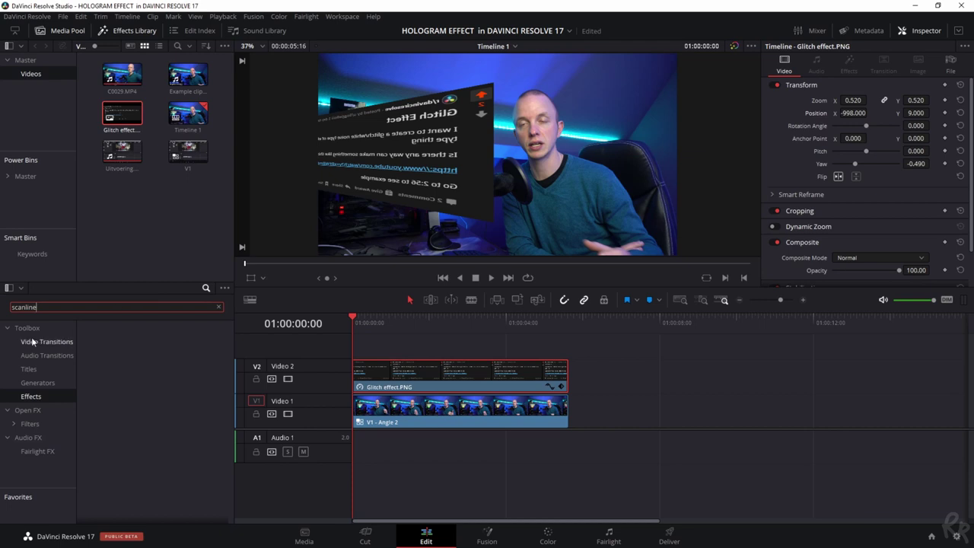
{"action": "left_click", "coordinate": [26, 328]}
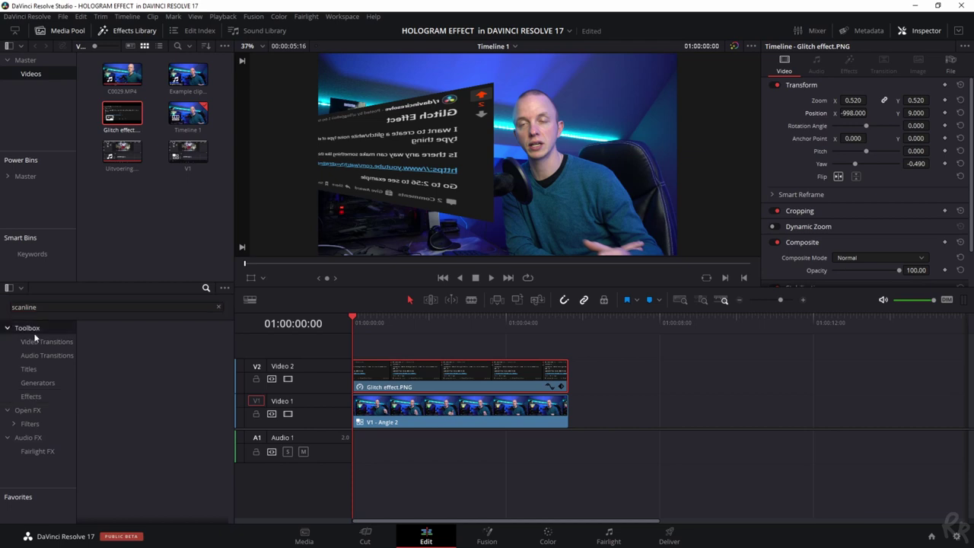
{"action": "left_click", "coordinate": [38, 356]}
{"action": "left_click", "coordinate": [29, 369]}
{"action": "left_click", "coordinate": [40, 383]}
{"action": "left_click", "coordinate": [38, 396]}
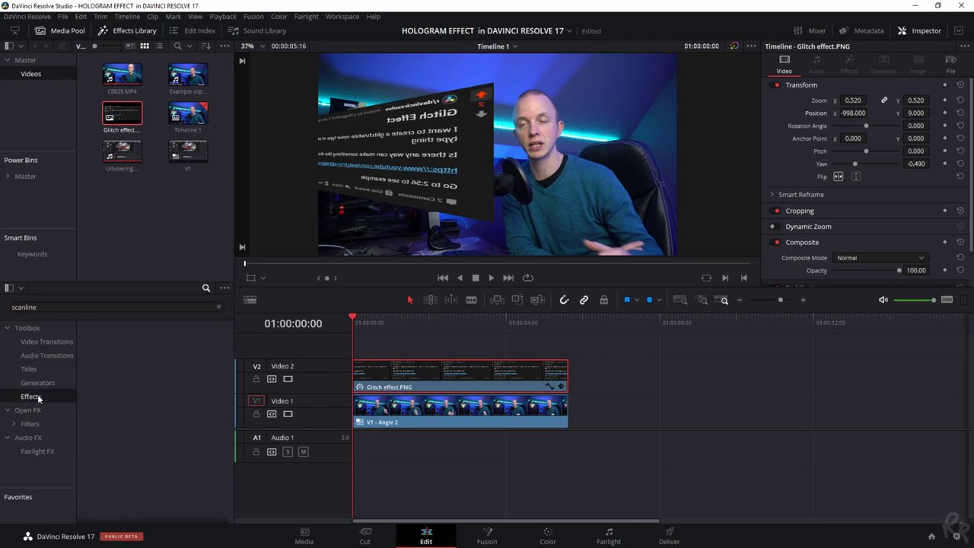
{"action": "left_click", "coordinate": [37, 409]}
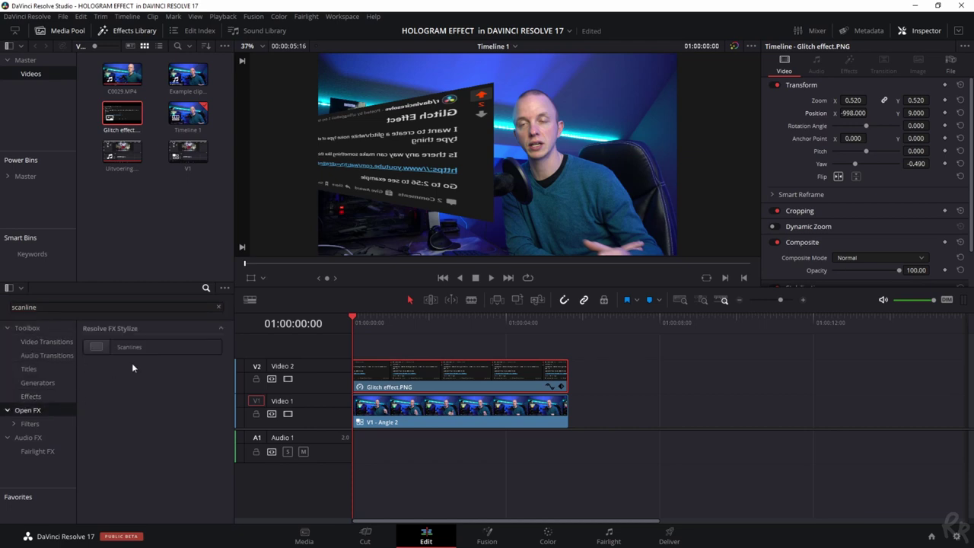
{"action": "left_click_drag", "start_coordinate": [114, 347], "coordinate": [460, 384]}
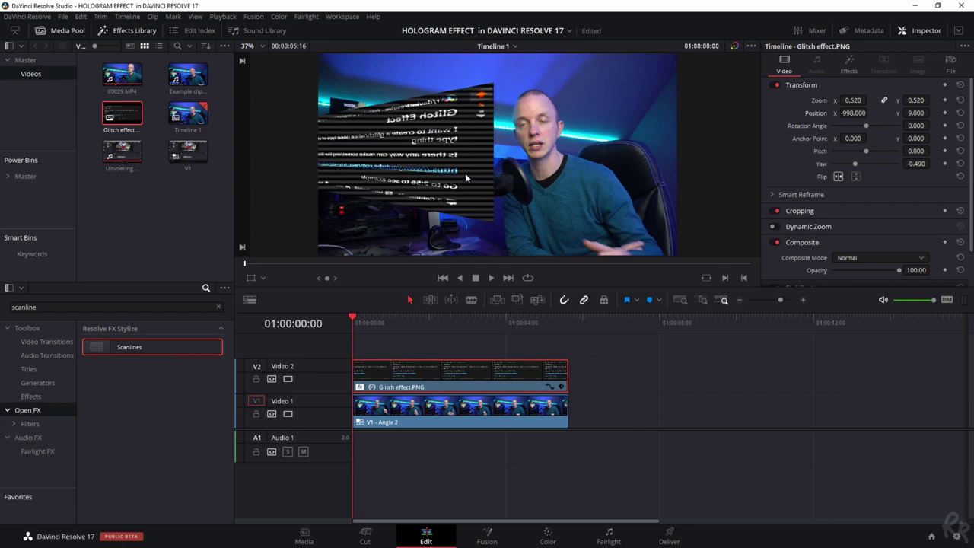
Step: Set the Scanlines Line Frequency to 20 and Line Angle to -0.6
{"action": "left_click", "coordinate": [849, 71]}
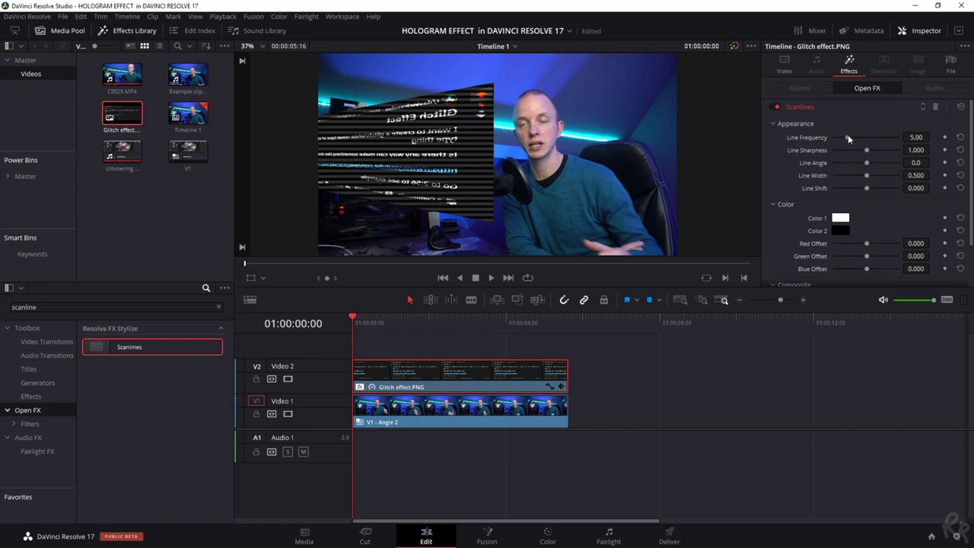
{"action": "left_click_drag", "start_coordinate": [848, 137], "coordinate": [943, 151]}
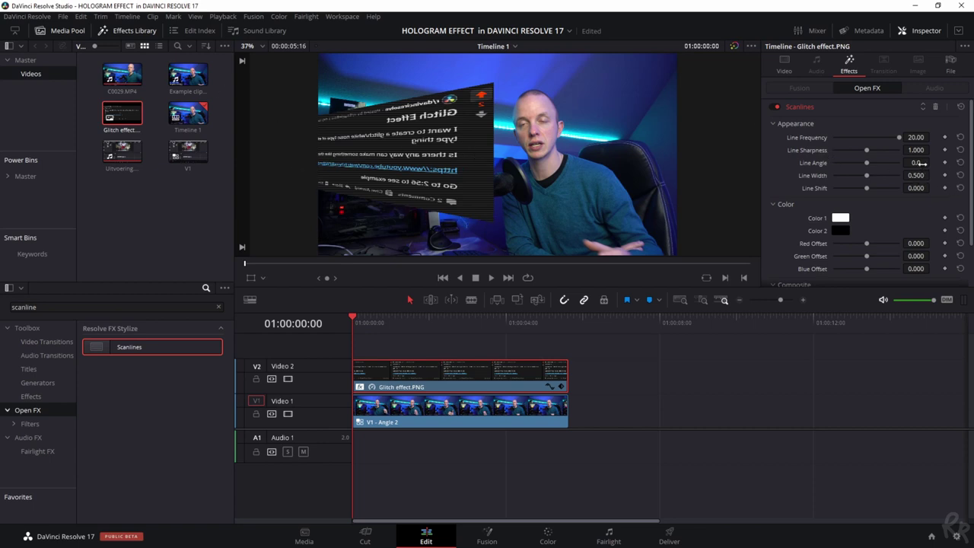
{"action": "left_click_drag", "start_coordinate": [921, 163], "coordinate": [779, 204]}
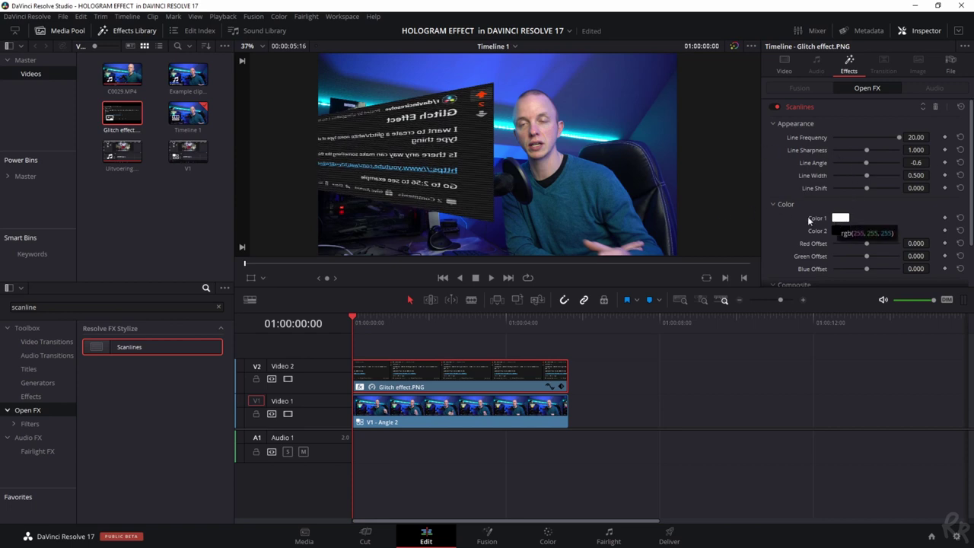
Step: Set Scanlines Color 2 to cyan with hex code 39ffff
{"action": "left_click", "coordinate": [838, 230]}
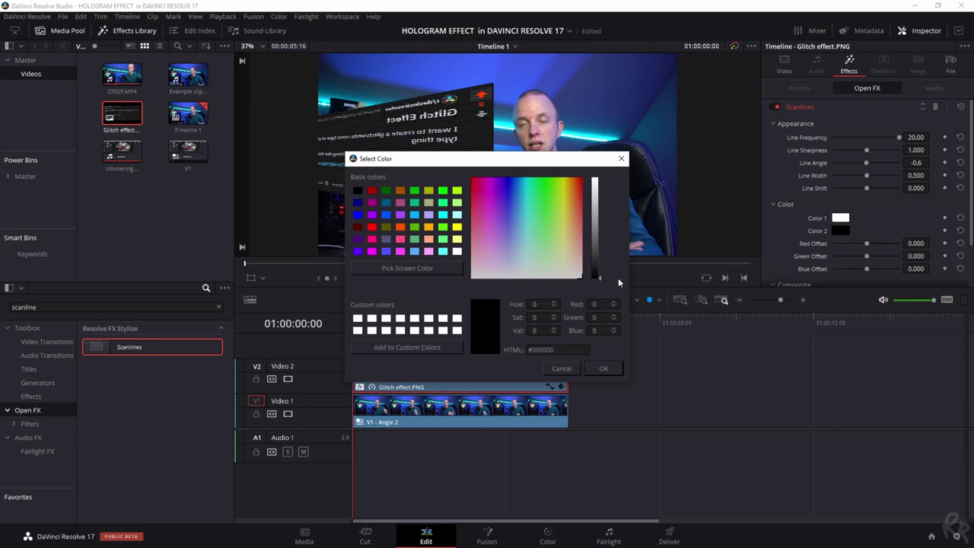
{"action": "left_click", "coordinate": [541, 349]}
{"action": "type", "text": "C"}
{"action": "type", "text": "39"}
{"action": "type", "text": "ffff"}
{"action": "left_click", "coordinate": [611, 369]}
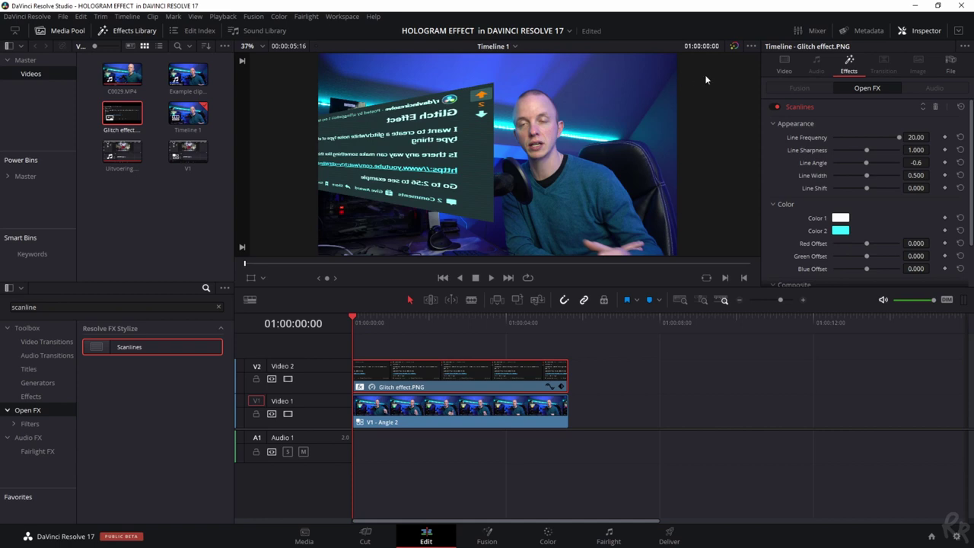
Step: Lower Glitch effect.PNG's Composite Opacity to about 74.81 so it becomes semi-transparent
{"action": "left_click", "coordinate": [784, 66]}
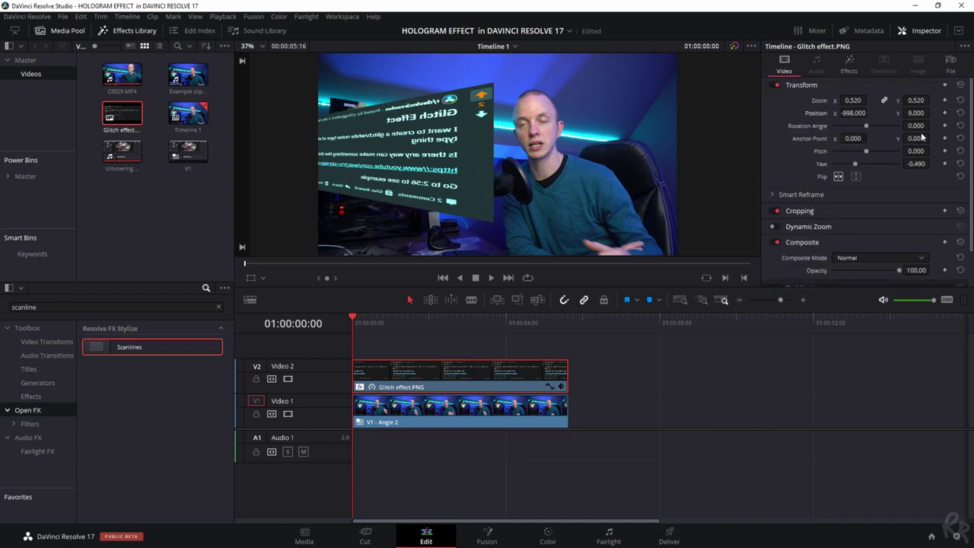
{"action": "left_click_drag", "start_coordinate": [971, 142], "coordinate": [971, 202]}
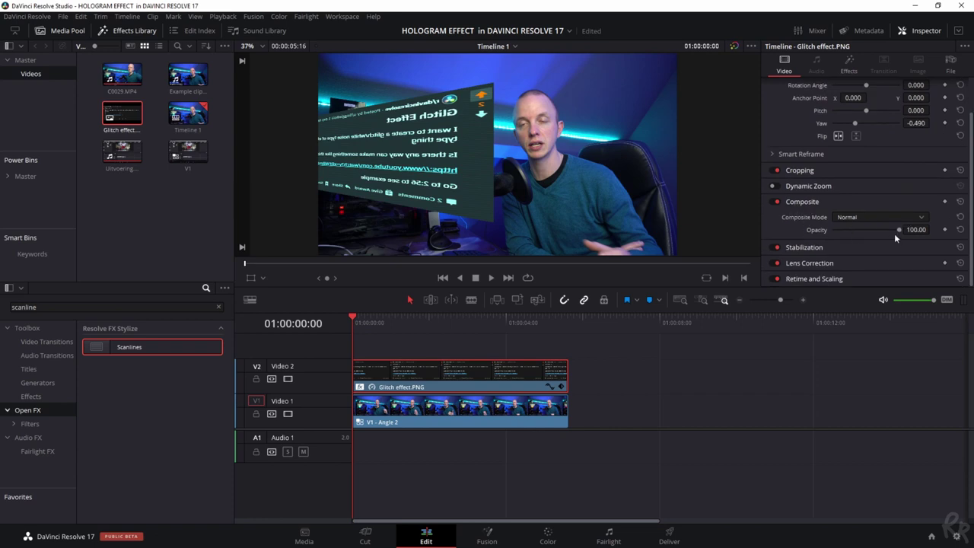
{"action": "mouse_move", "coordinate": [896, 231]}
{"action": "left_mouse_down"}
{"action": "mouse_move", "coordinate": [858, 236]}
{"action": "mouse_move", "coordinate": [882, 238]}
{"action": "left_mouse_up"}
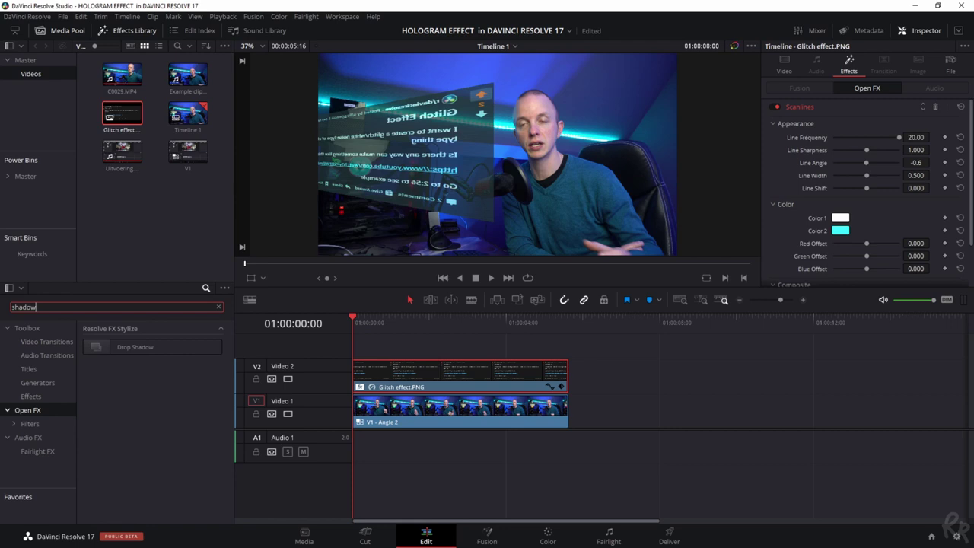
Step: Apply Resolve FX Drop Shadow to the Glitch effect.PNG clip on V2
{"action": "left_click_drag", "start_coordinate": [136, 347], "coordinate": [422, 378]}
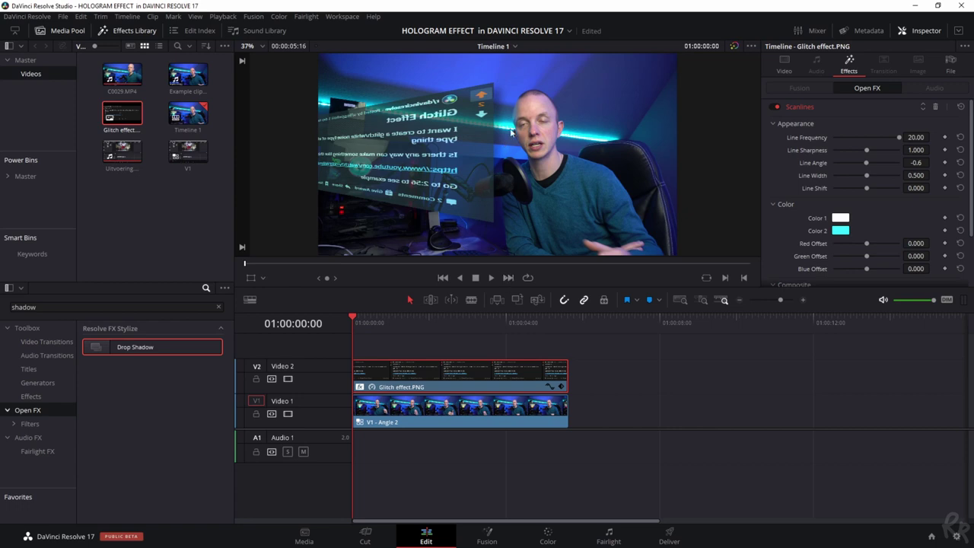
Step: Set the Drop Shadow colour to cyan with hex code 39ffff
{"action": "left_click", "coordinate": [837, 108]}
{"action": "left_click", "coordinate": [840, 120]}
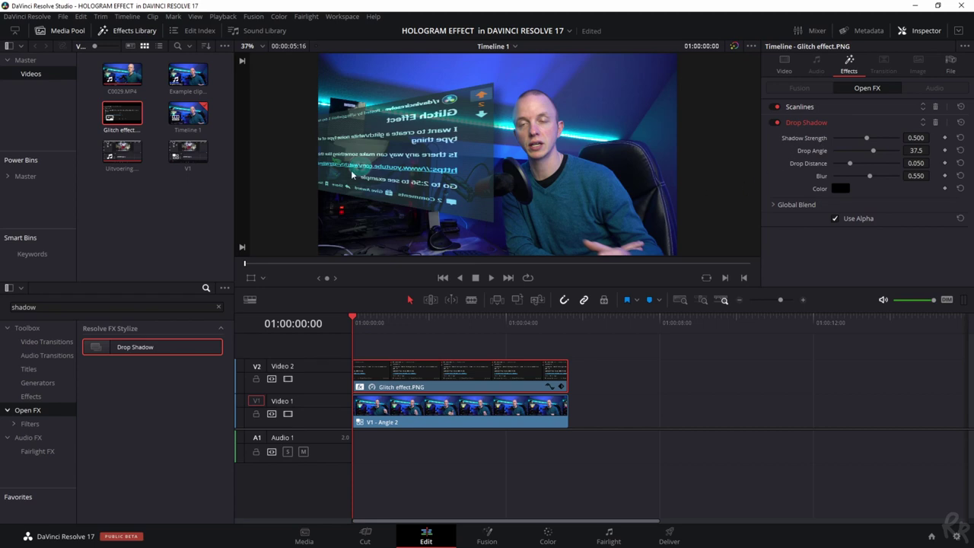
{"action": "left_click", "coordinate": [841, 189]}
{"action": "double_click", "coordinate": [542, 349]}
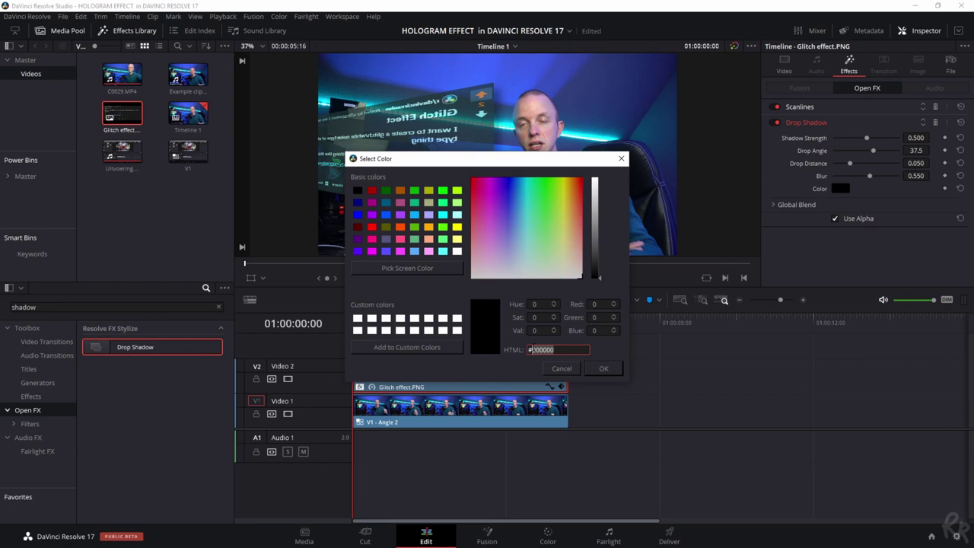
{"action": "type", "text": "39ffff"}
{"action": "key", "text": "Return"}
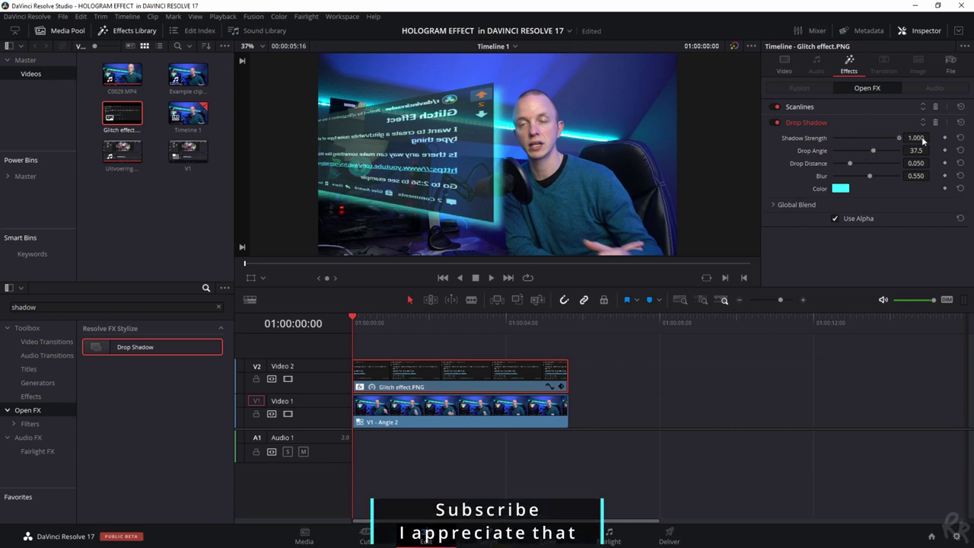
Step: Try different shadow strength and drop angle values, then return the angle to 37.5
{"action": "left_click", "coordinate": [872, 138]}
{"action": "left_click", "coordinate": [867, 138]}
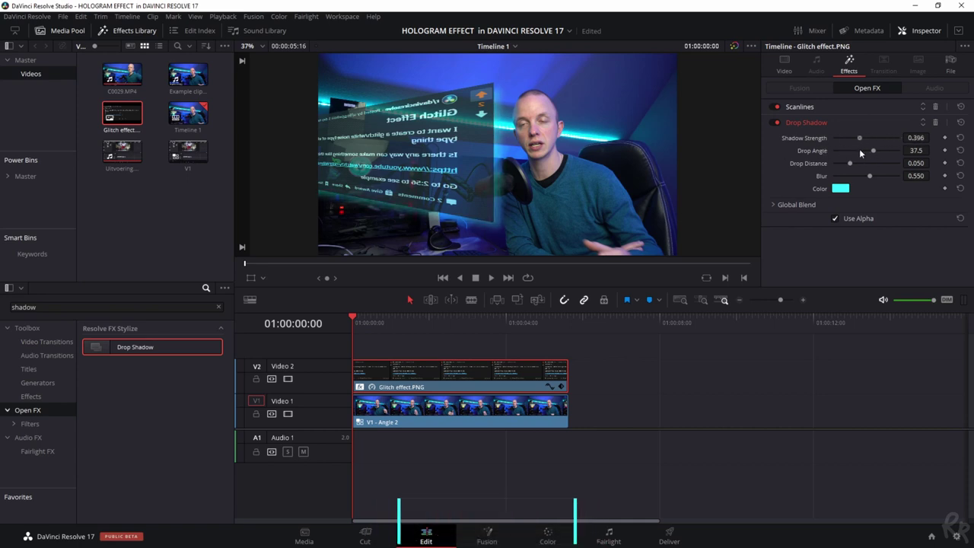
{"action": "left_click_drag", "start_coordinate": [875, 149], "coordinate": [829, 158]}
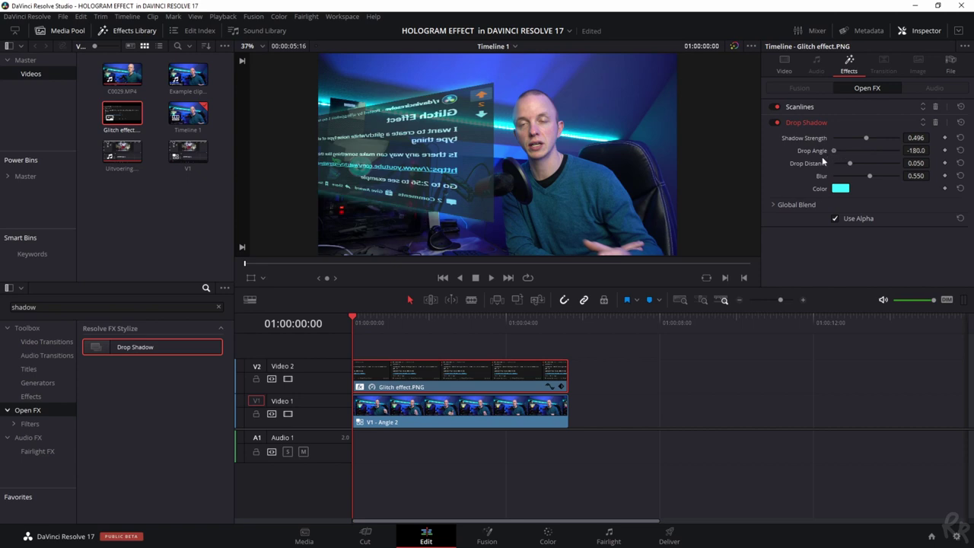
{"action": "left_click", "coordinate": [859, 151]}
{"action": "left_click", "coordinate": [960, 150]}
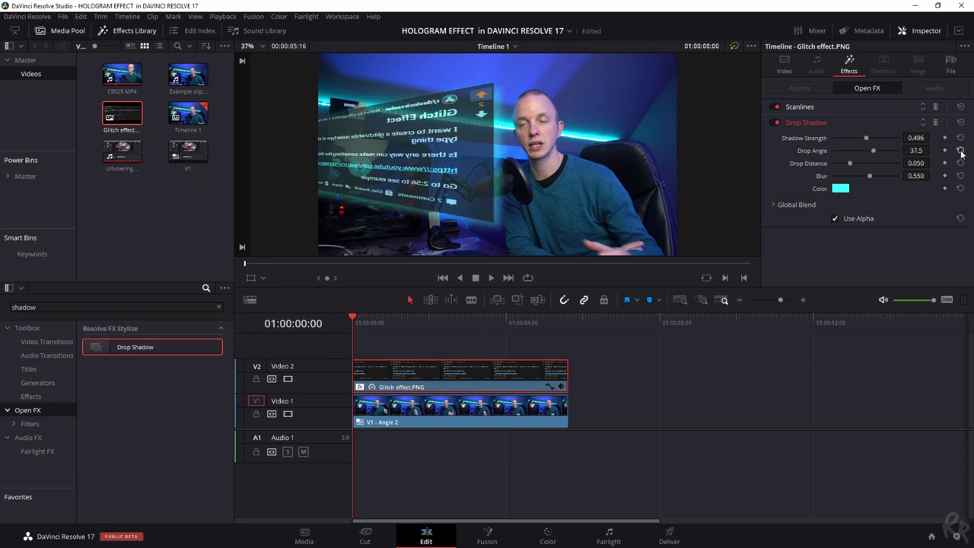
Step: Raise the cyan shadow's strength to 0.775 and its blur to 0.961
{"action": "left_click", "coordinate": [960, 138]}
{"action": "left_click_drag", "start_coordinate": [867, 138], "coordinate": [885, 141]}
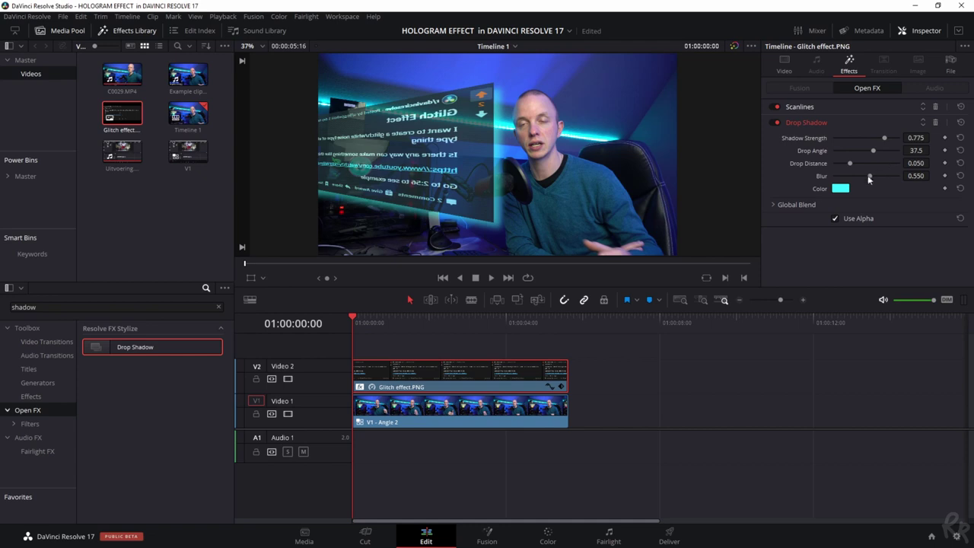
{"action": "left_click_drag", "start_coordinate": [875, 181], "coordinate": [904, 187]}
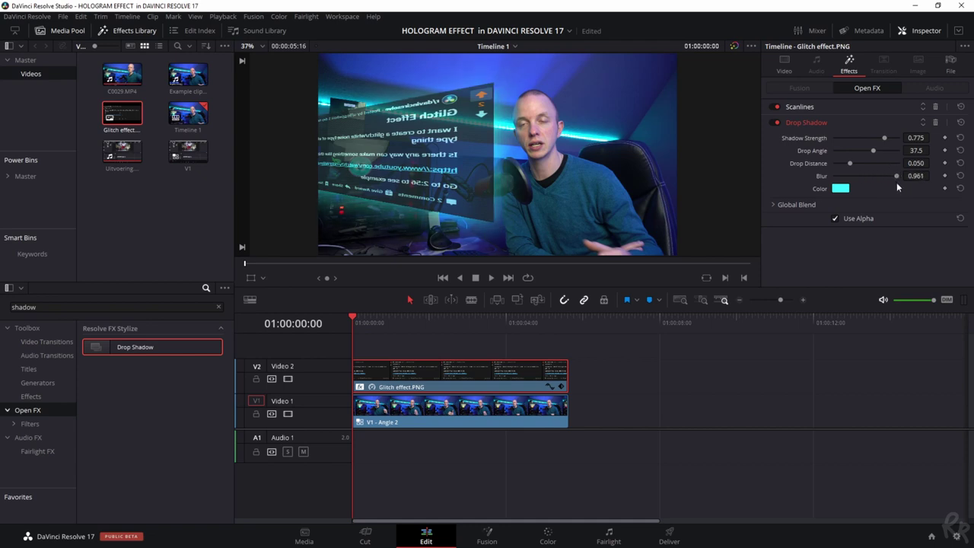
Step: Set the screenshot's cropping Softness to -2.290 to soften its edges
{"action": "left_click", "coordinate": [784, 65]}
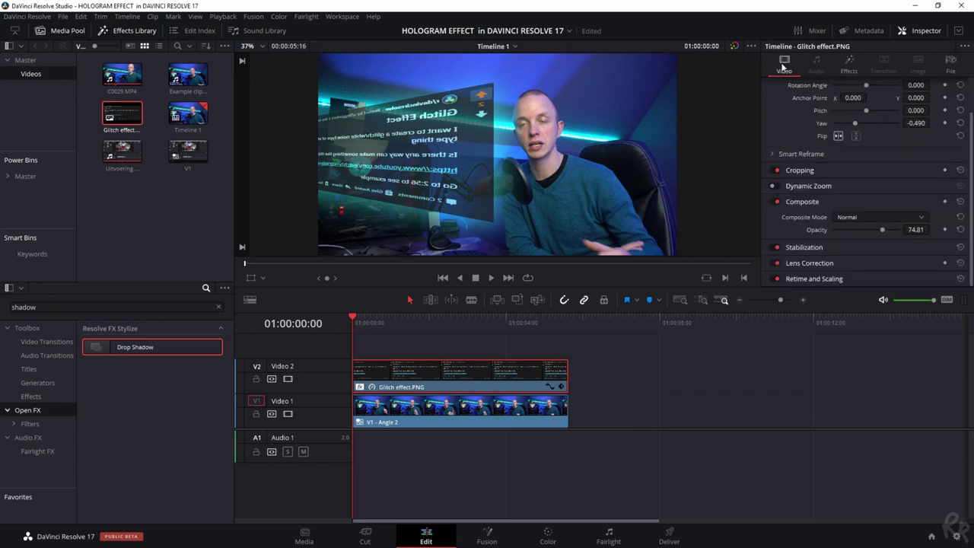
{"action": "left_click", "coordinate": [800, 170]}
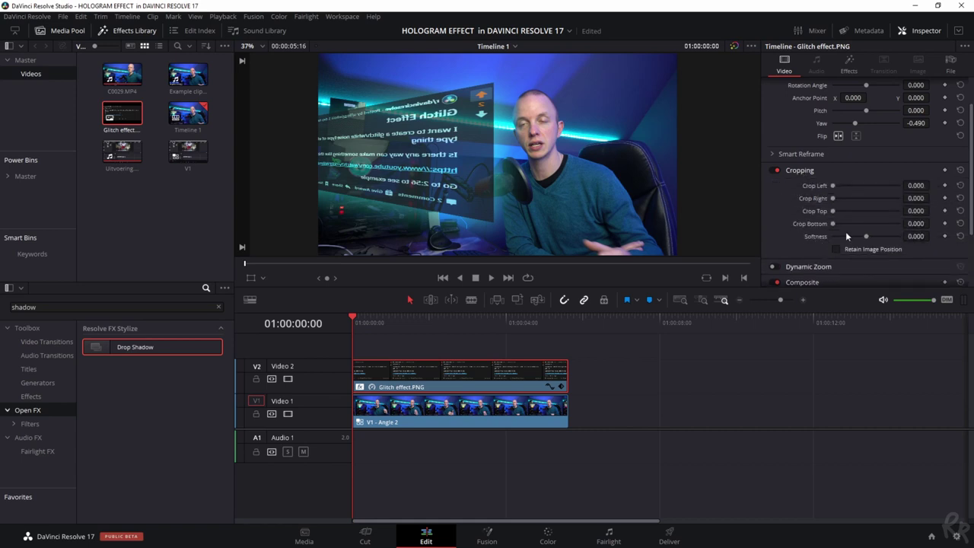
{"action": "left_click_drag", "start_coordinate": [868, 236], "coordinate": [865, 239]}
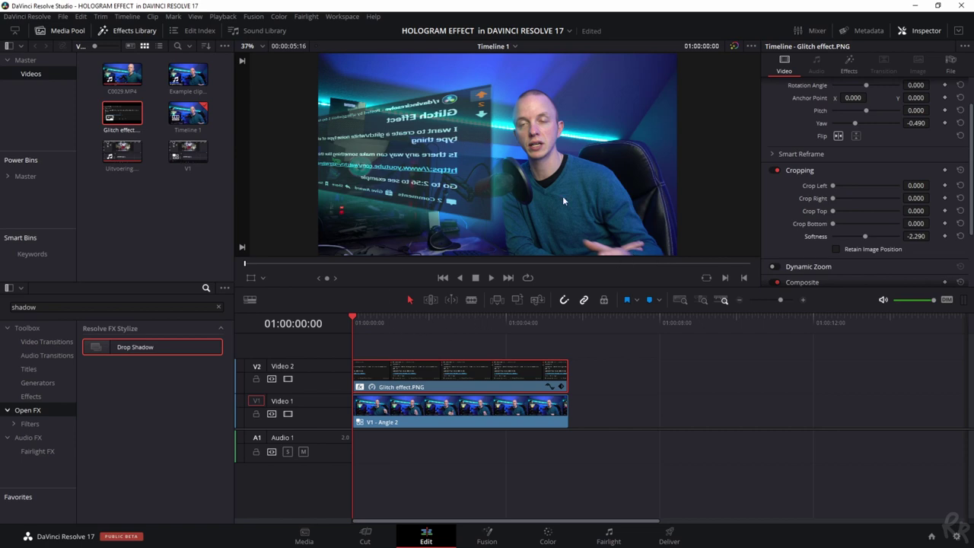
Step: Convert the Glitch effect clip into a new compound clip named 'Hologram'
{"action": "right_click", "coordinate": [406, 381]}
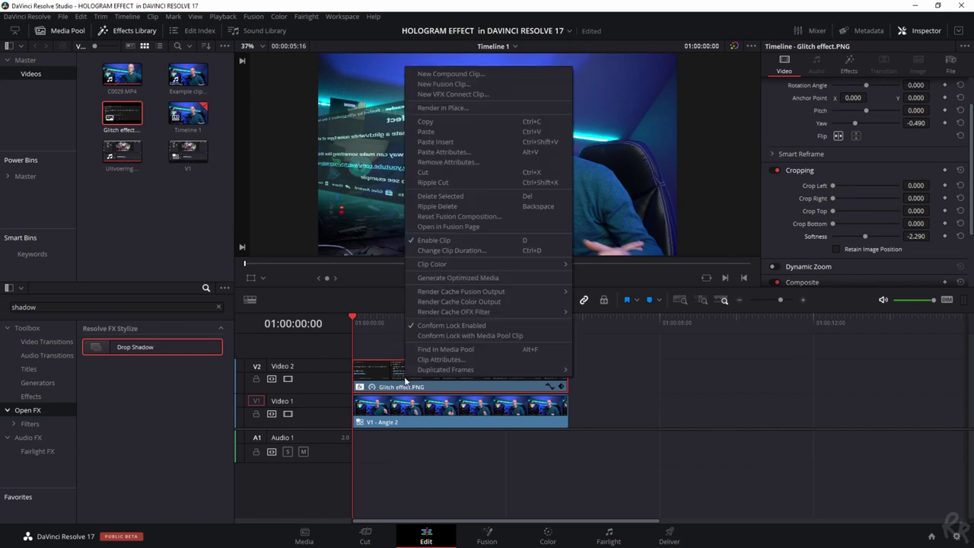
{"action": "left_click", "coordinate": [510, 75]}
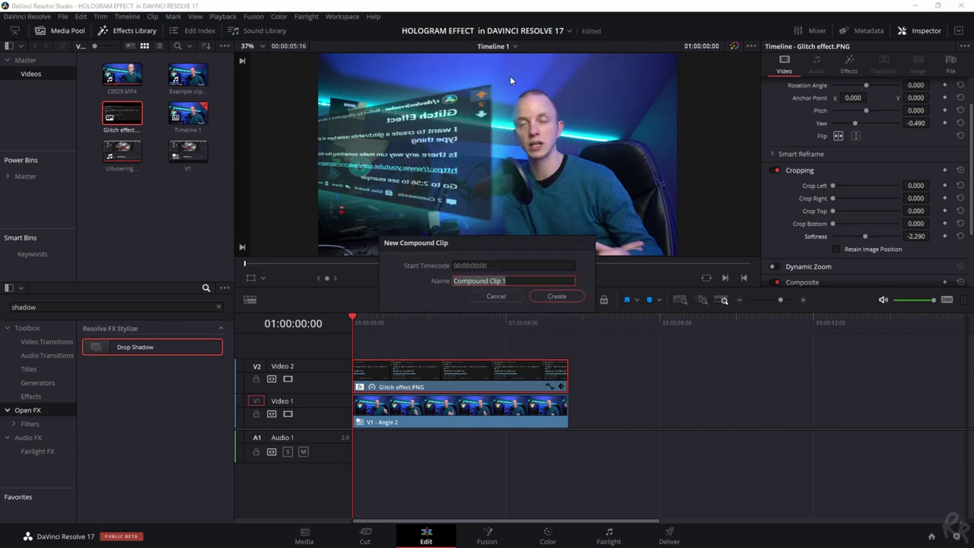
{"action": "type", "text": "Hologram"}
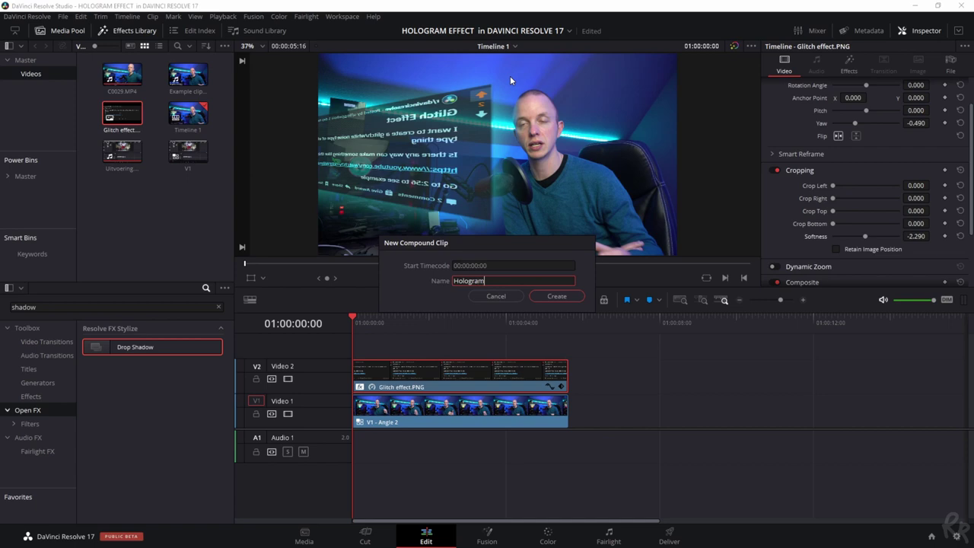
{"action": "key", "text": "Return"}
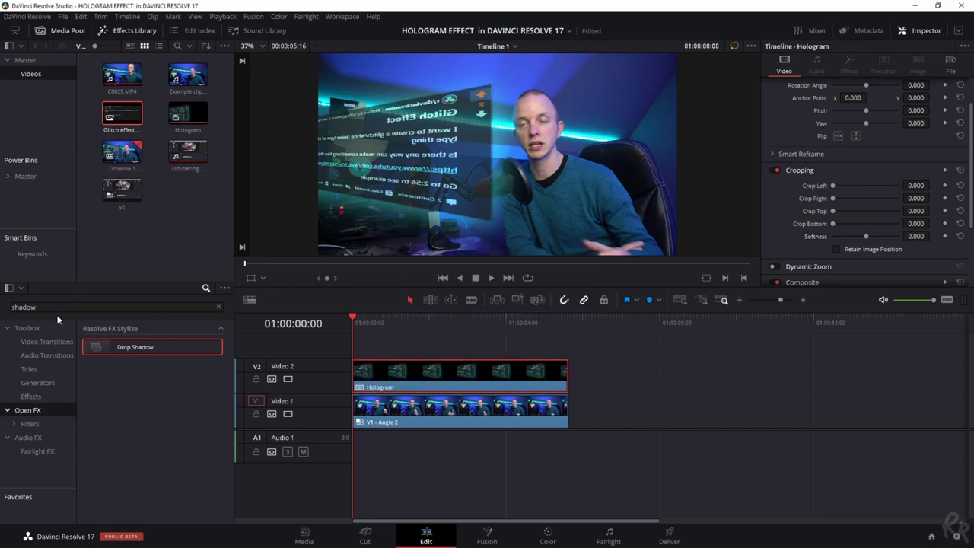
Step: Search the Effects Library for 'transform' and apply Resolve FX Transform to the Hologram clip
{"action": "left_click", "coordinate": [48, 307]}
{"action": "double_click", "coordinate": [47, 307]}
{"action": "type", "text": "transform"}
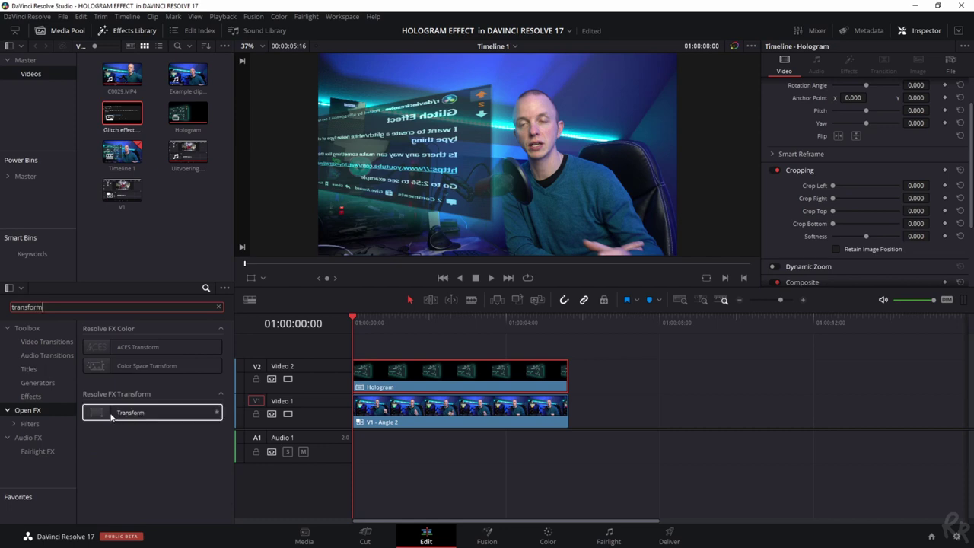
{"action": "left_click_drag", "start_coordinate": [113, 412], "coordinate": [470, 383]}
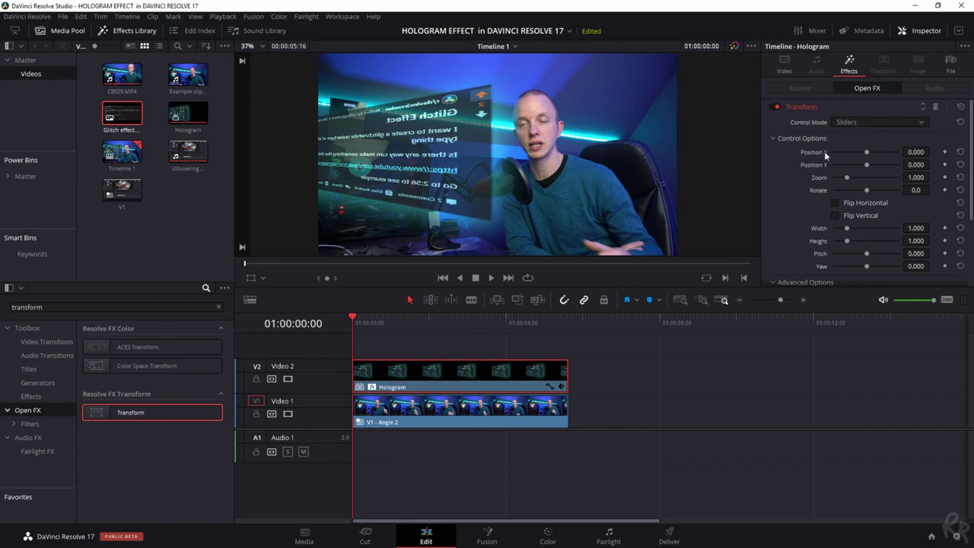
{"action": "scroll", "coordinate": [819, 159], "scroll_direction": "down", "scroll_amount": 3}
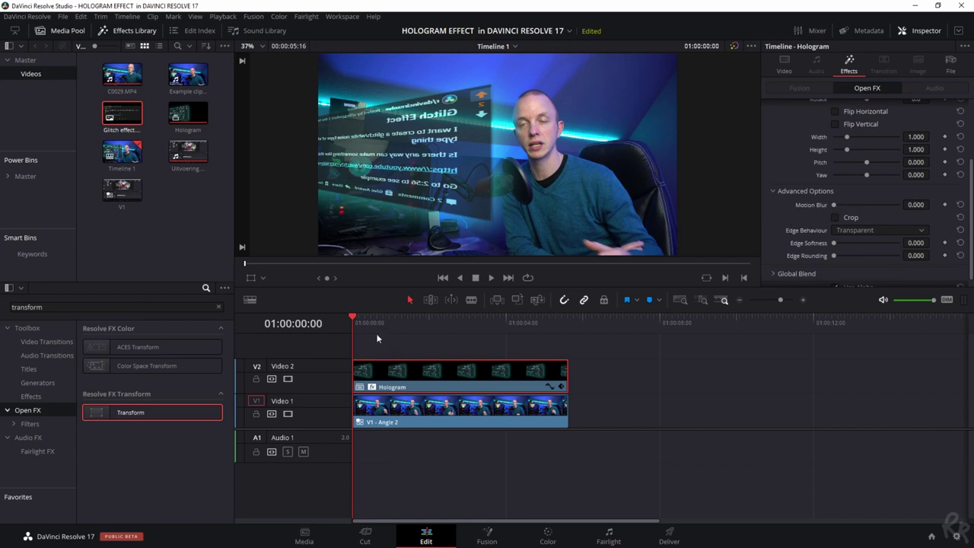
{"action": "scroll", "coordinate": [834, 142], "scroll_direction": "up", "scroll_amount": 3}
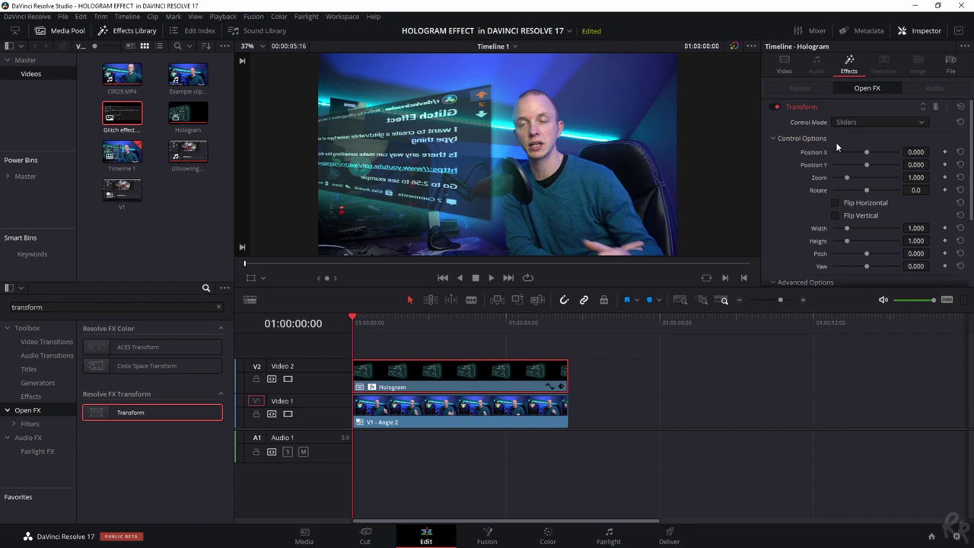
Step: Keyframe Zoom from 0.001 to 1.000 over the first four frames, with Motion Blur 1.000
{"action": "left_click", "coordinate": [945, 177]}
{"action": "left_click_drag", "start_coordinate": [863, 185], "coordinate": [836, 181]}
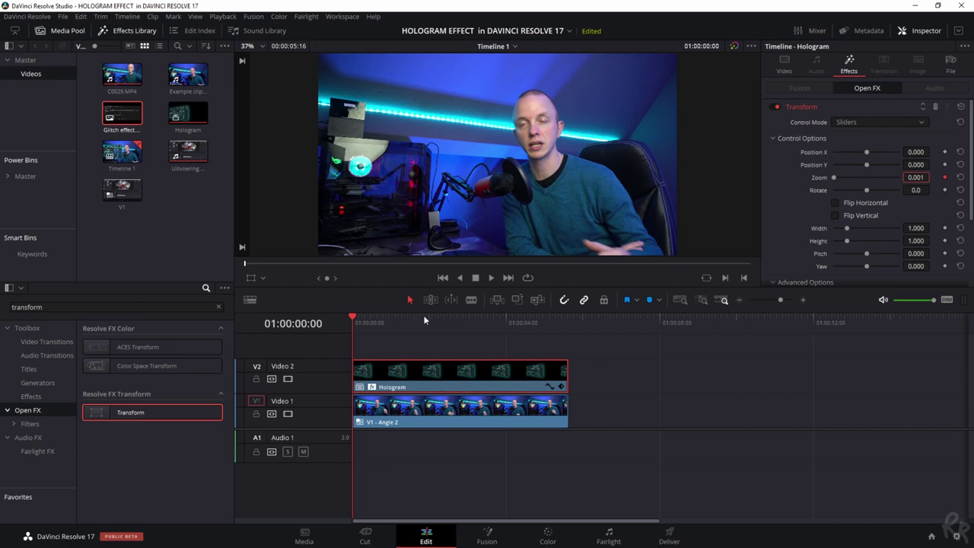
{"action": "key", "text": "Right"}
{"action": "key", "text": "Right"}
{"action": "key", "text": "Right"}
{"action": "key", "text": "Right"}
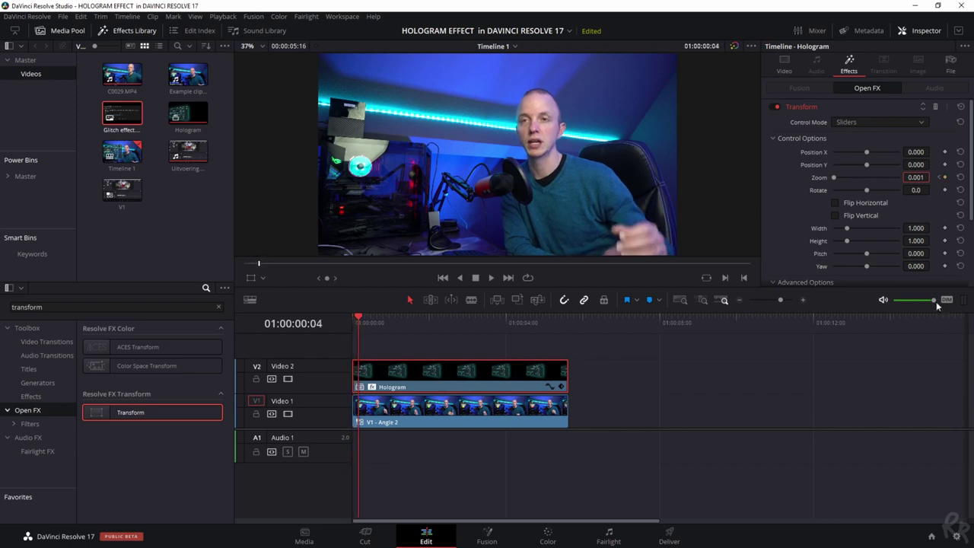
{"action": "left_click", "coordinate": [916, 177]}
{"action": "type", "text": "1"}
{"action": "key", "text": "Return"}
{"action": "scroll", "coordinate": [879, 202], "scroll_direction": "down", "scroll_amount": 3}
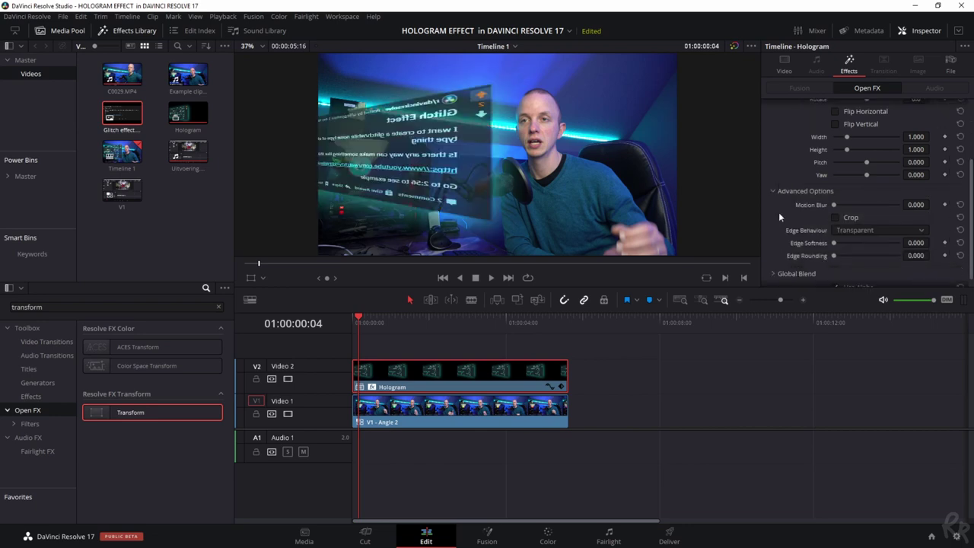
{"action": "left_click_drag", "start_coordinate": [833, 205], "coordinate": [927, 210]}
Step: Keyframe Zoom from 1.000 down to 0.001 over the clip's last four frames
{"action": "left_click", "coordinate": [567, 322]}
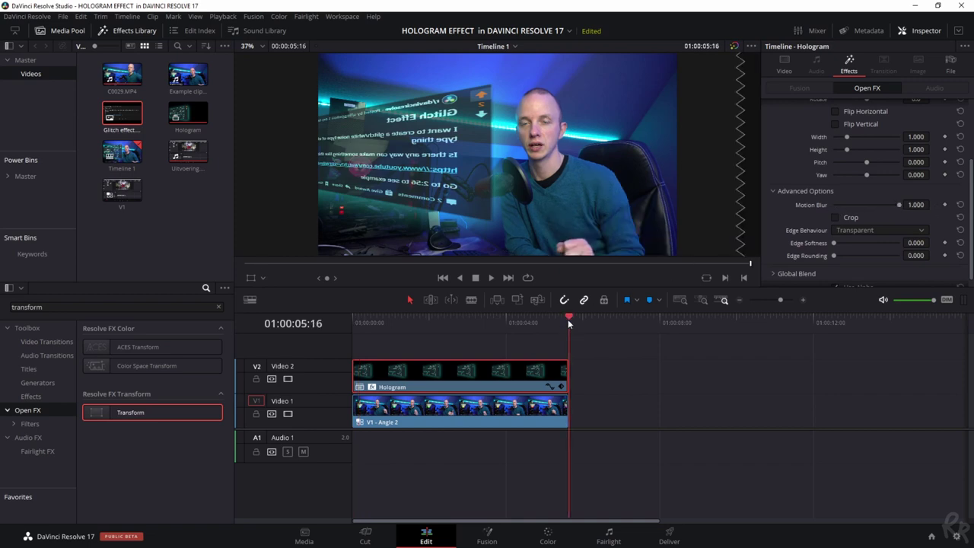
{"action": "key", "text": "Left"}
{"action": "key", "text": "Left"}
{"action": "key", "text": "Left"}
{"action": "key", "text": "Left"}
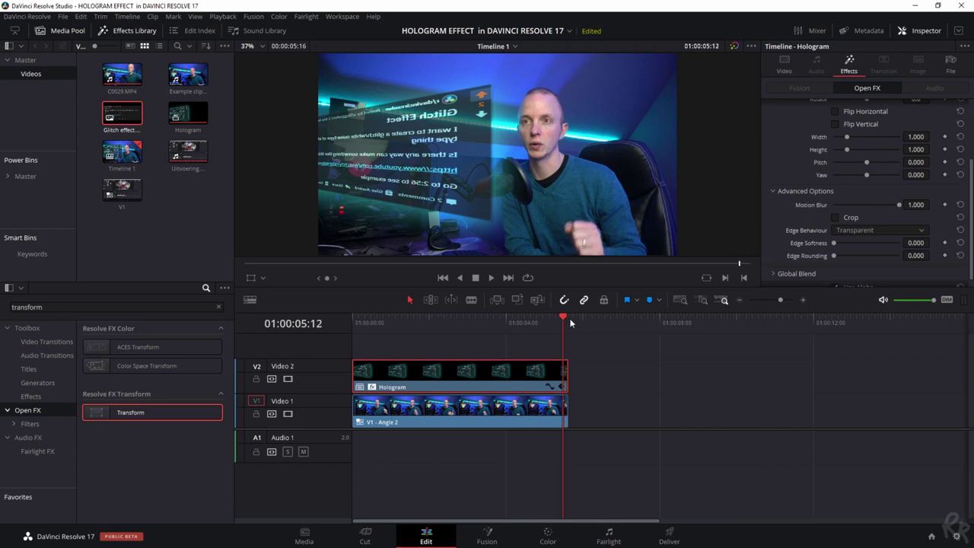
{"action": "scroll", "coordinate": [970, 226], "scroll_direction": "up", "scroll_amount": 4}
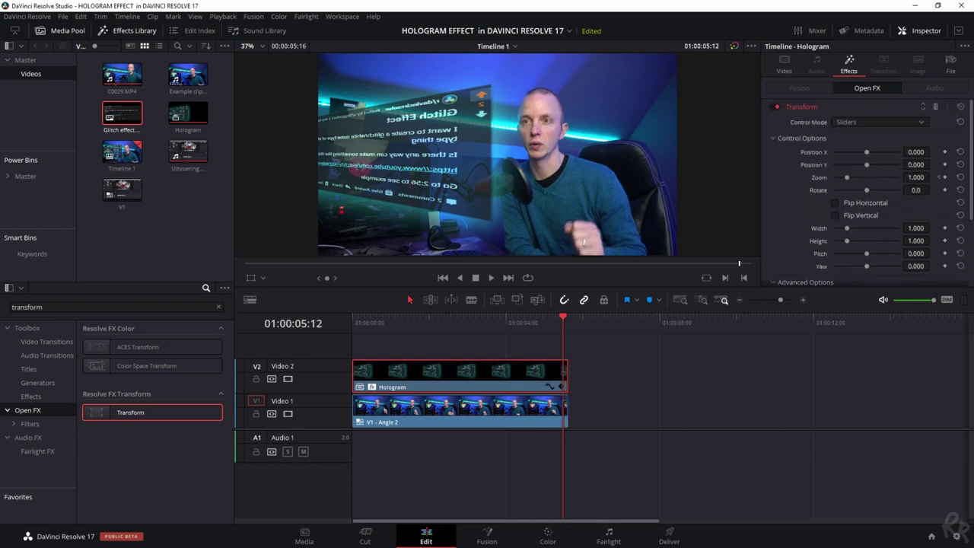
{"action": "left_click", "coordinate": [945, 178]}
{"action": "key", "text": "space"}
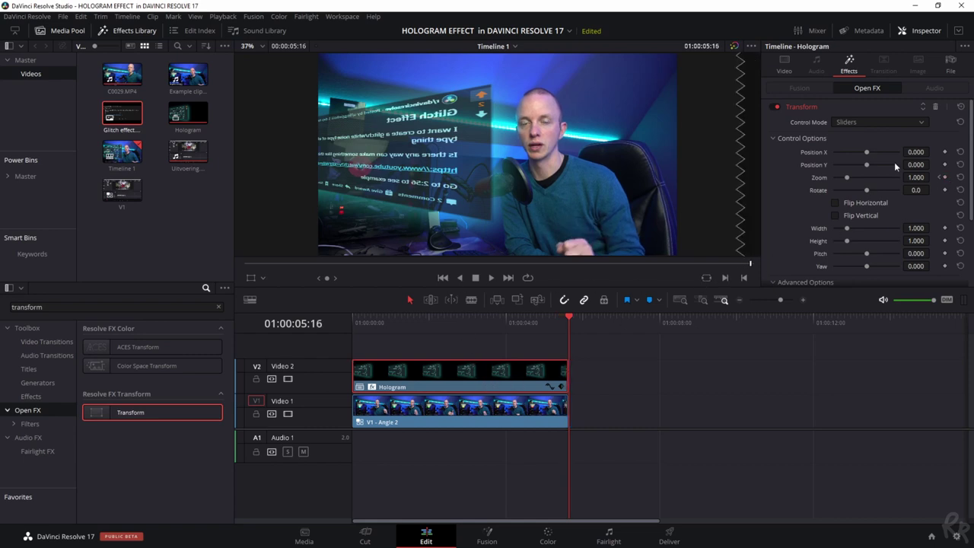
{"action": "left_click_drag", "start_coordinate": [847, 178], "coordinate": [819, 180]}
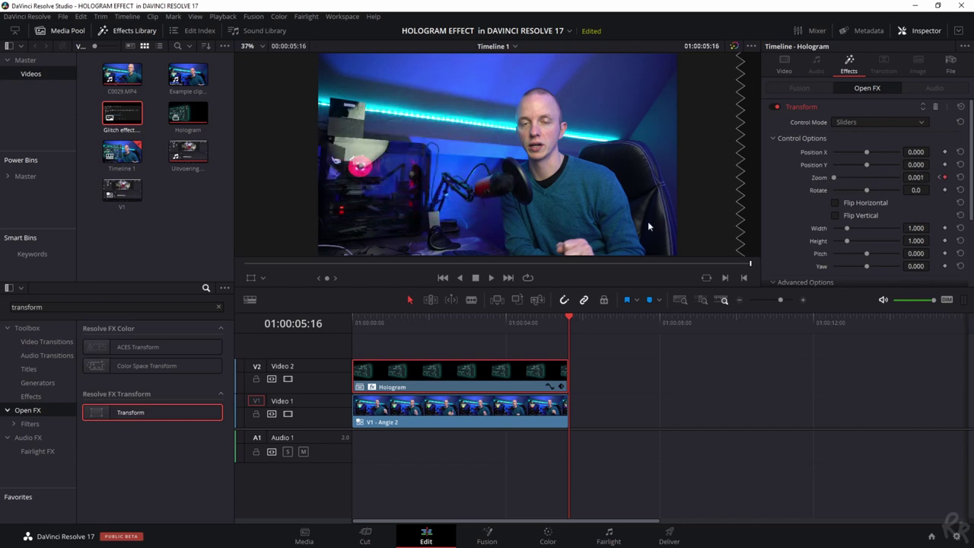
{"action": "key", "text": "Home"}
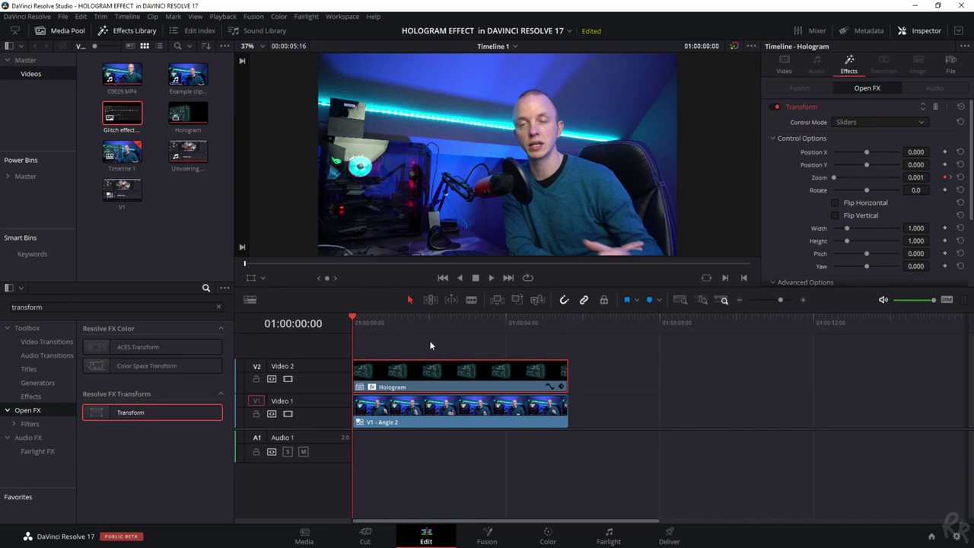
{"action": "key", "text": "space"}
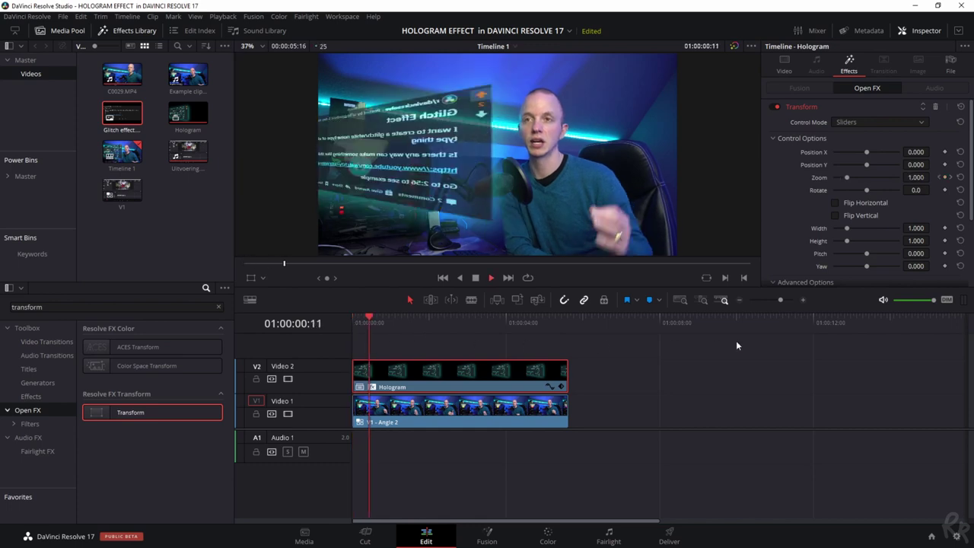